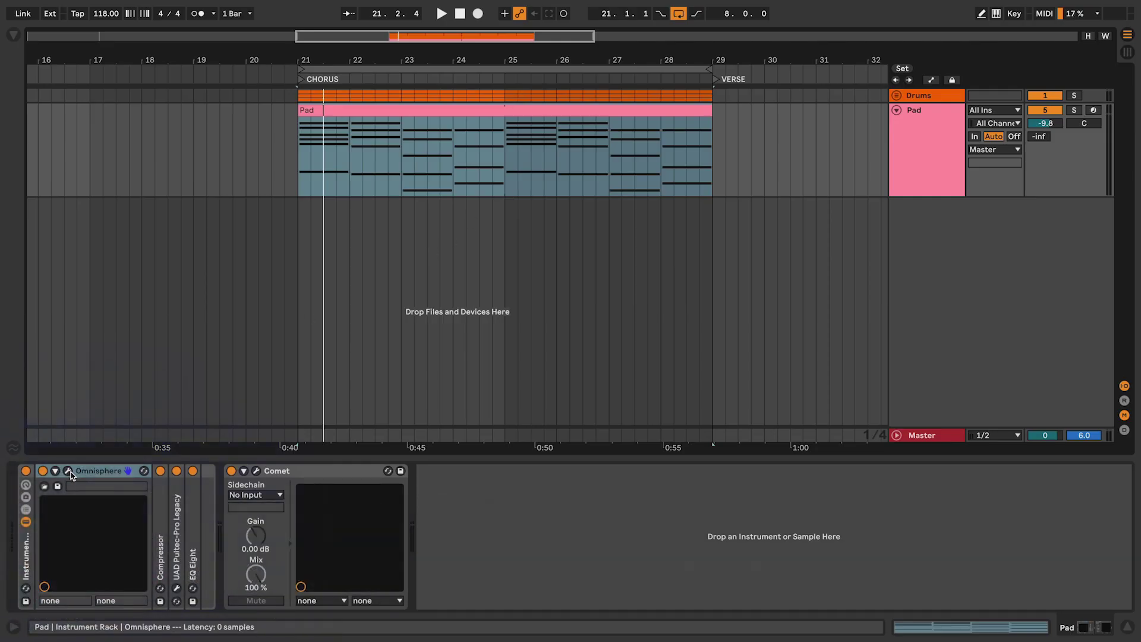
Check the Omnisphere window, then insert a new MIDI track.
left_click(70, 472)
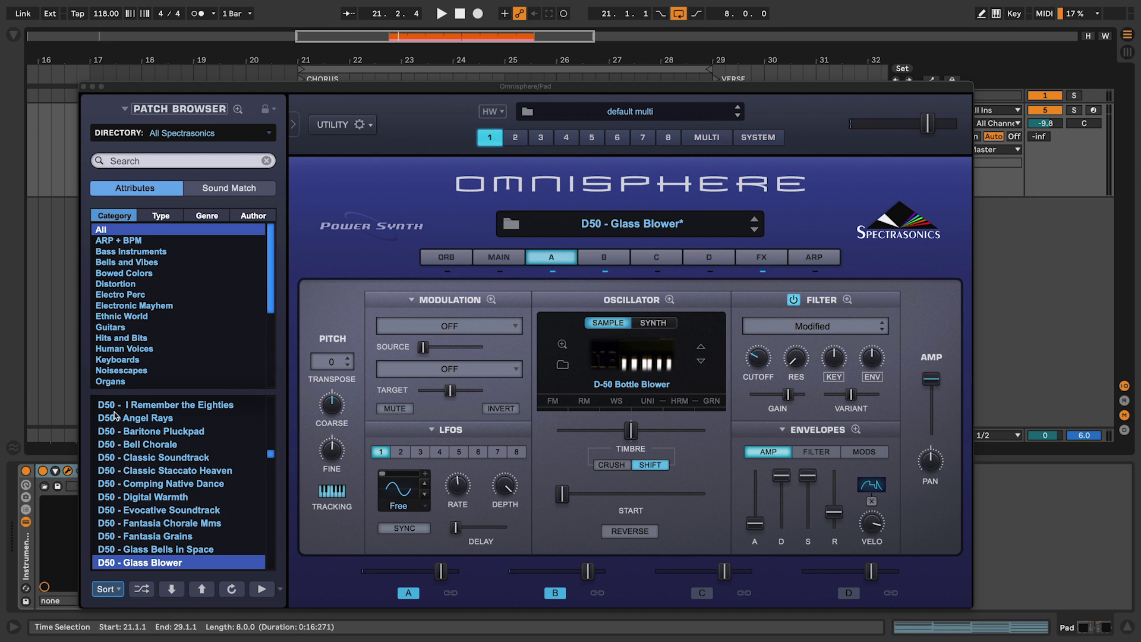
left_click(68, 472)
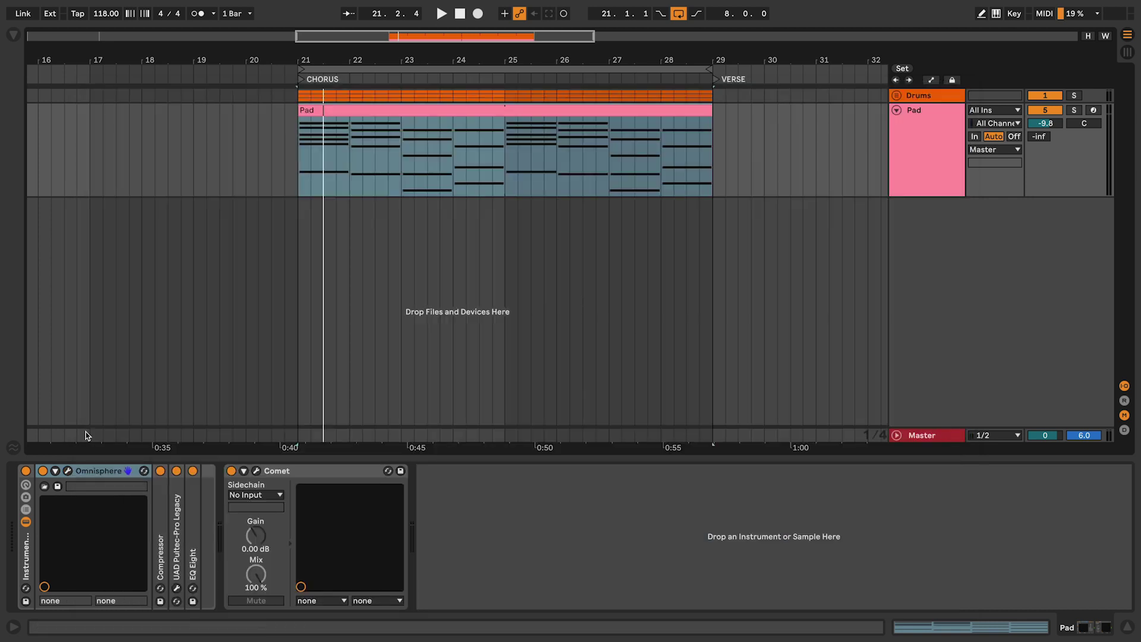
right_click(925, 223)
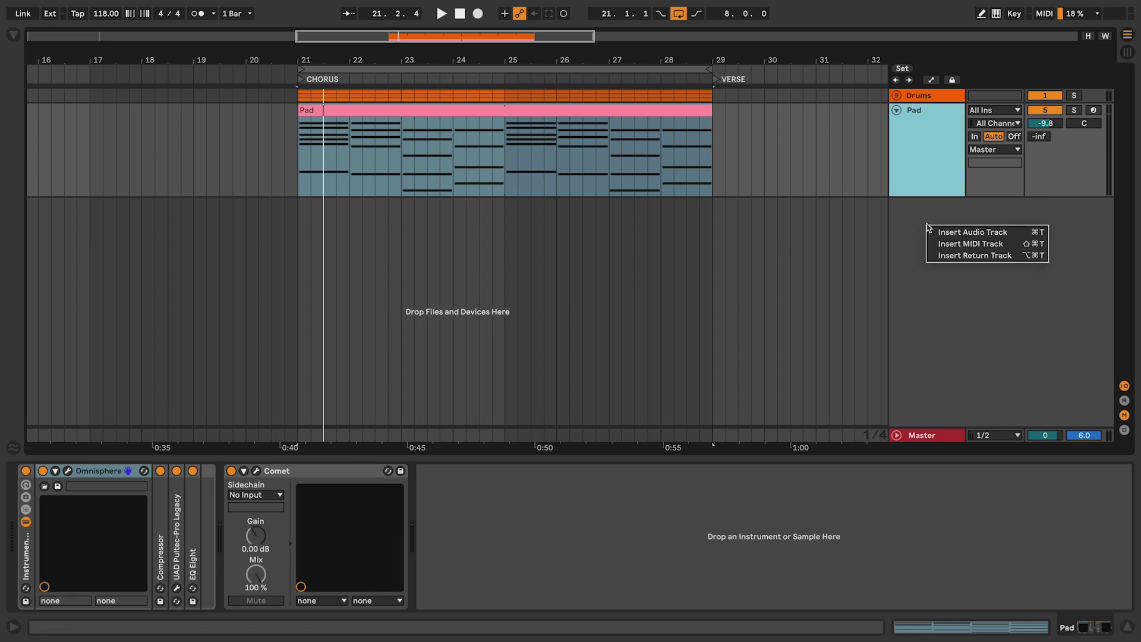
left_click(955, 244)
Name the track 'Gatekeeper', move it above Pad and make it taller.
key("super+r")
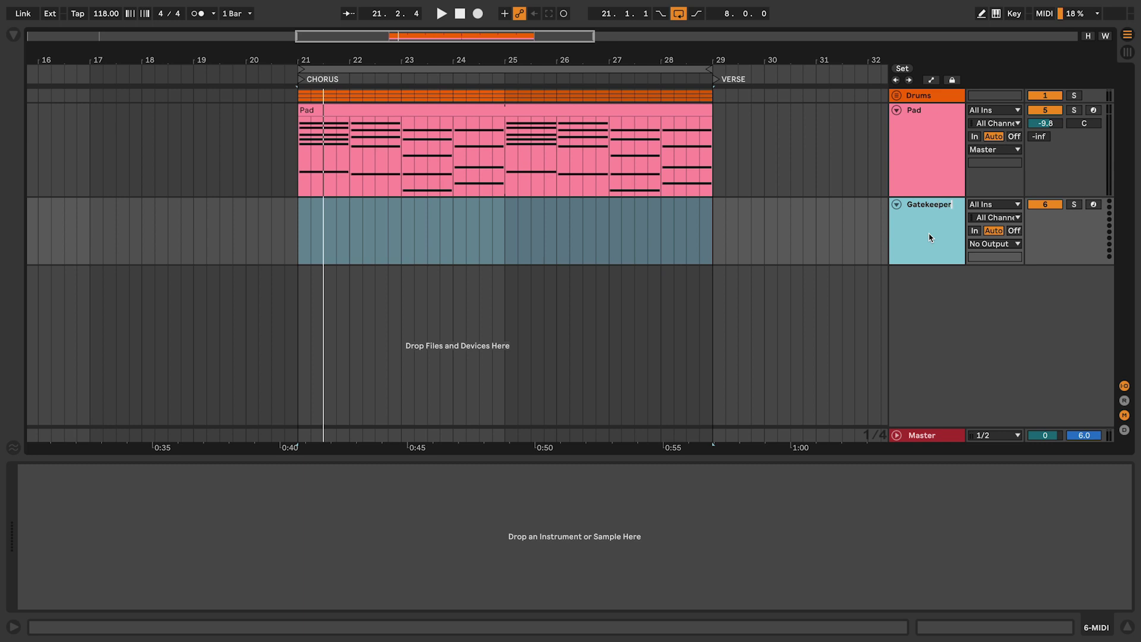
type("Gatekeeper")
key("Return")
left_click_drag(930, 237, 936, 128)
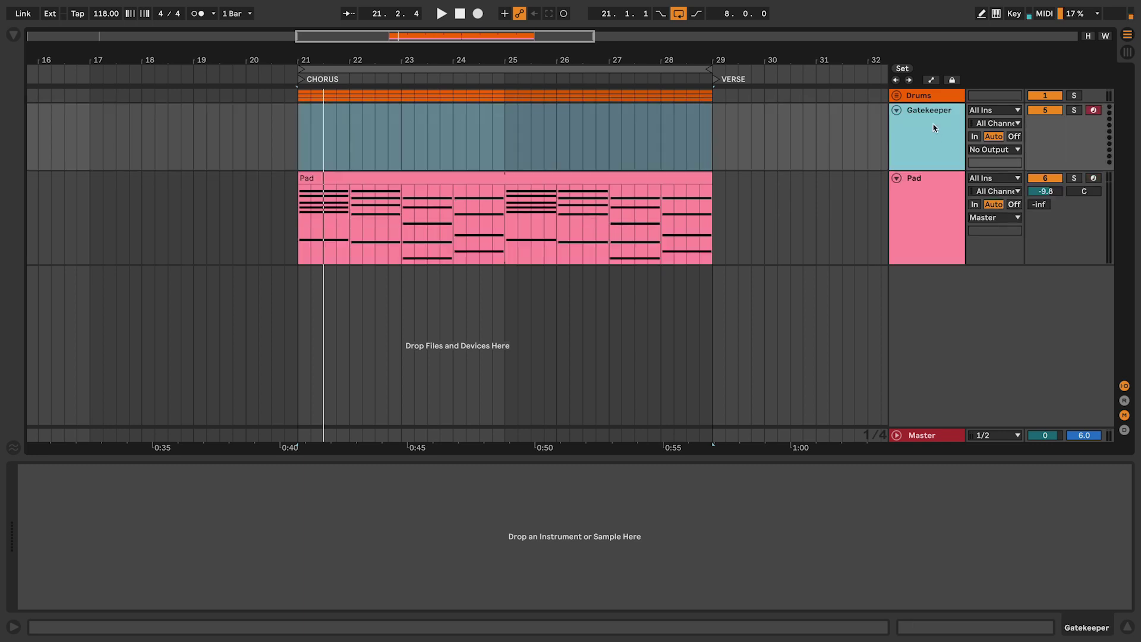
left_click_drag(925, 171, 924, 187)
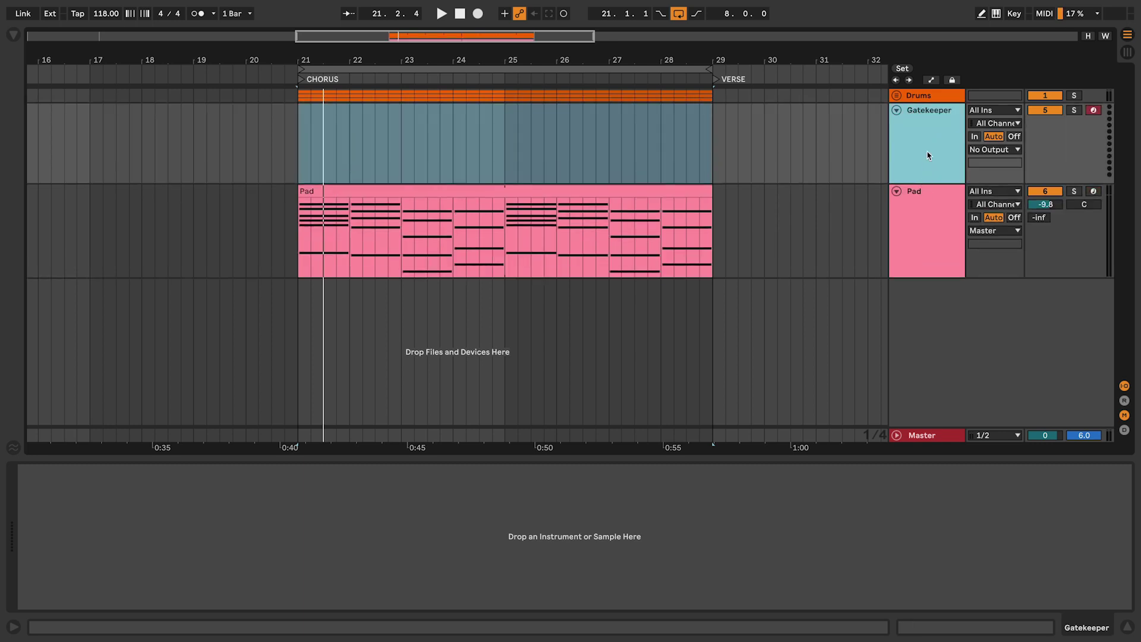
left_click(12, 35)
Load the Gatekeeper VST onto its track, hide the Browser and reposition its window.
left_click(130, 84)
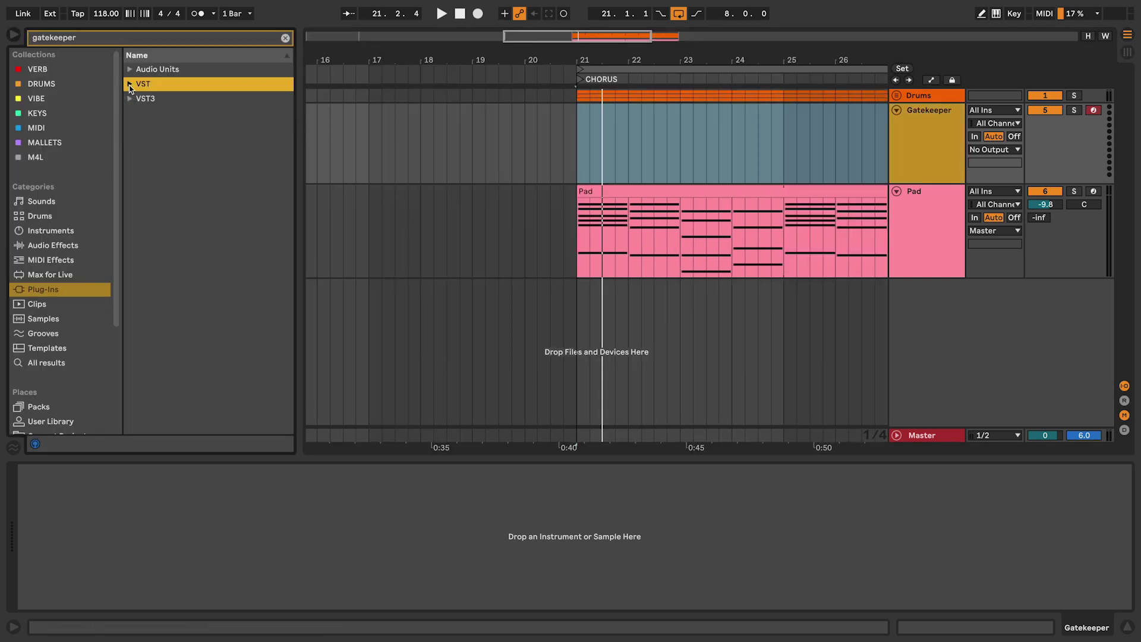
left_click(131, 85)
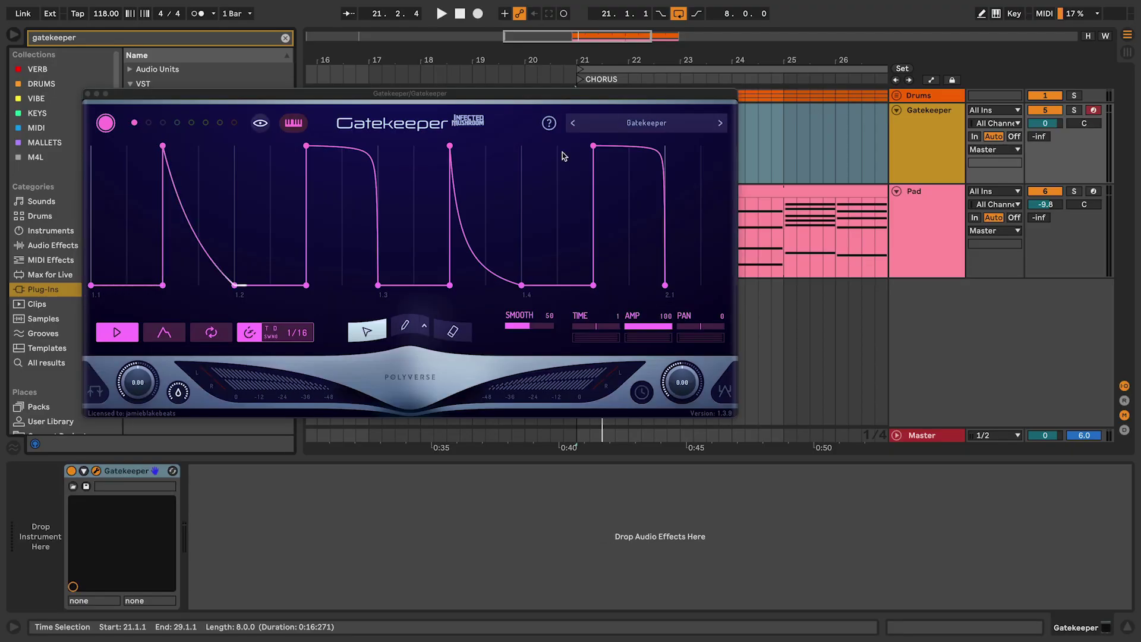
key("super+alt+b")
left_click_drag(416, 93, 561, 123)
Set Gatekeeper's Env 1 Midi Out to CC 1.
right_click(596, 176)
mouse_move(562, 324)
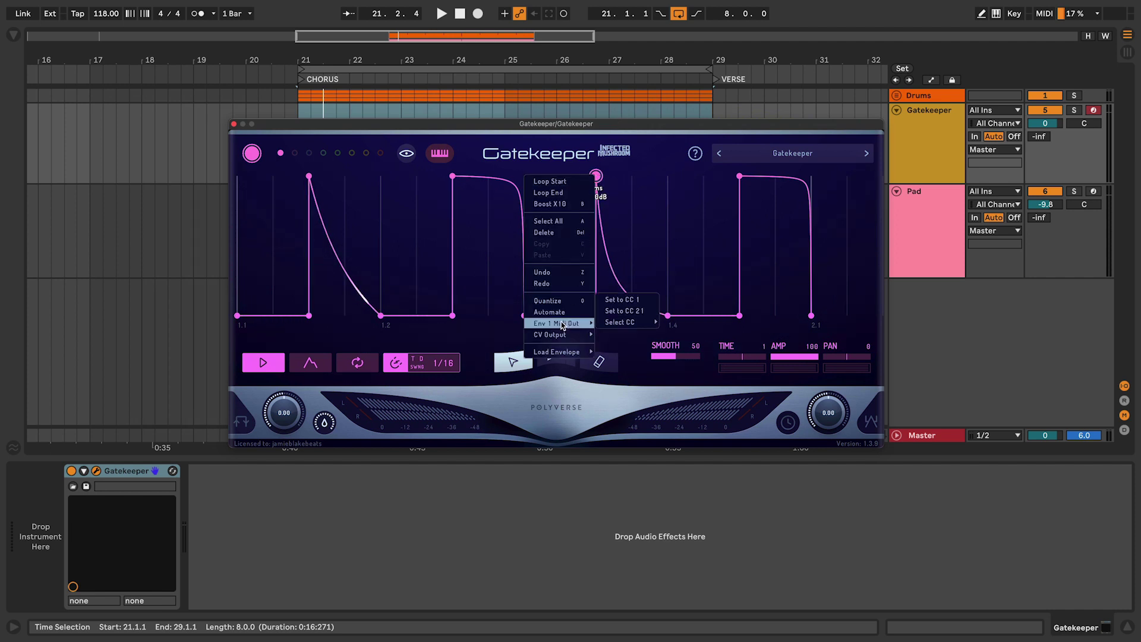
left_click(630, 301)
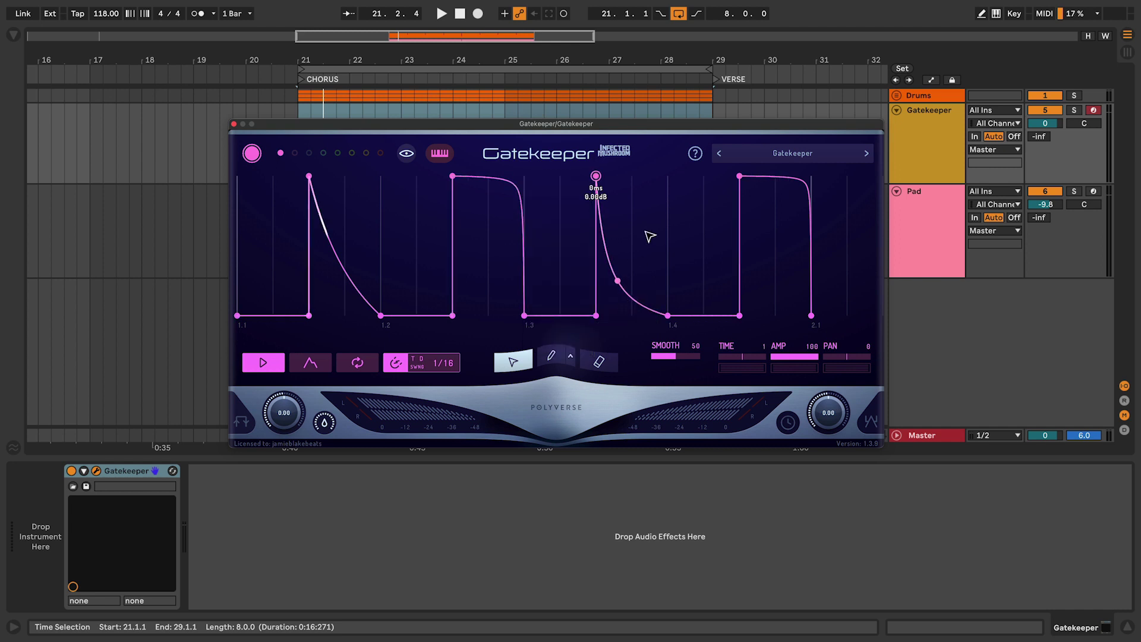
Set the Pad track's MIDI From to Gatekeeper and record-arm Pad.
left_click(919, 215)
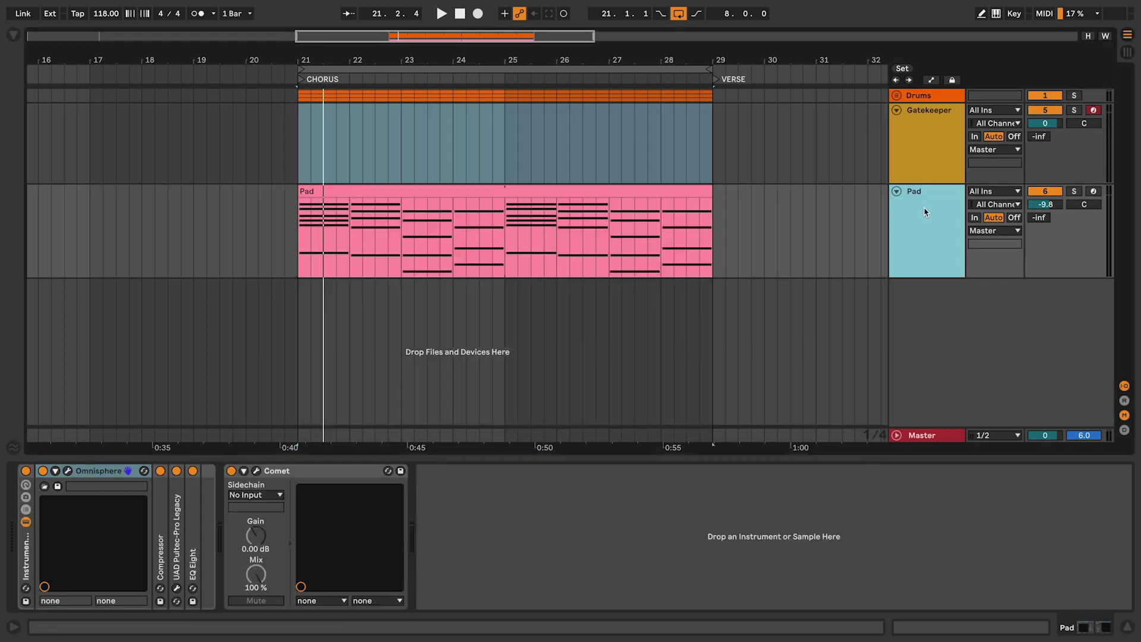
left_click(987, 193)
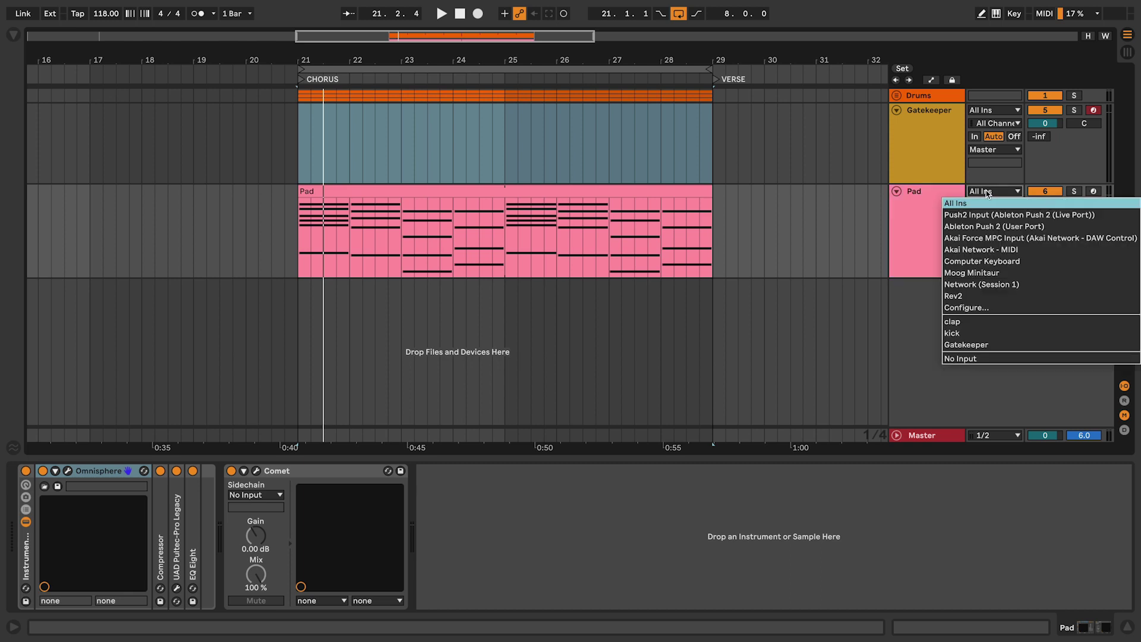
left_click(967, 345)
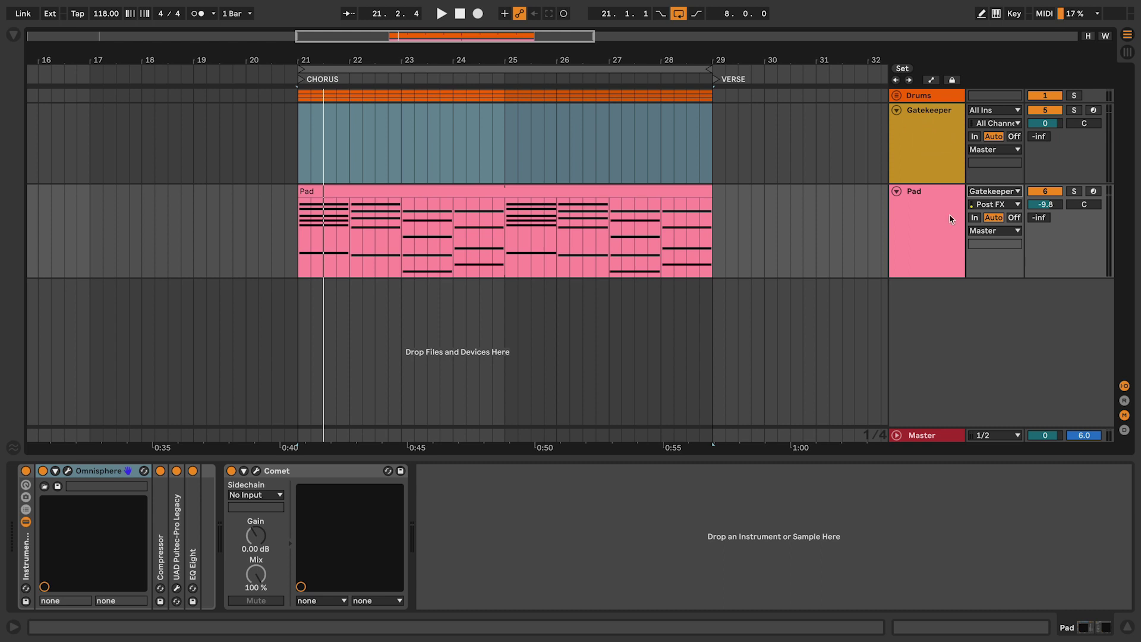
left_click(1092, 191)
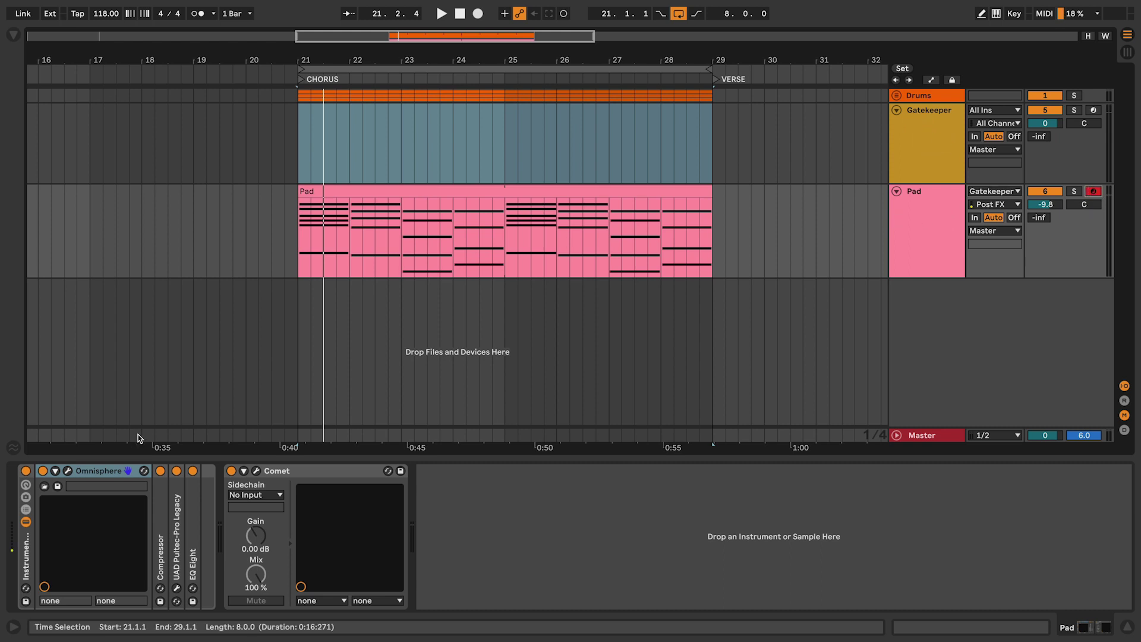
left_click(68, 471)
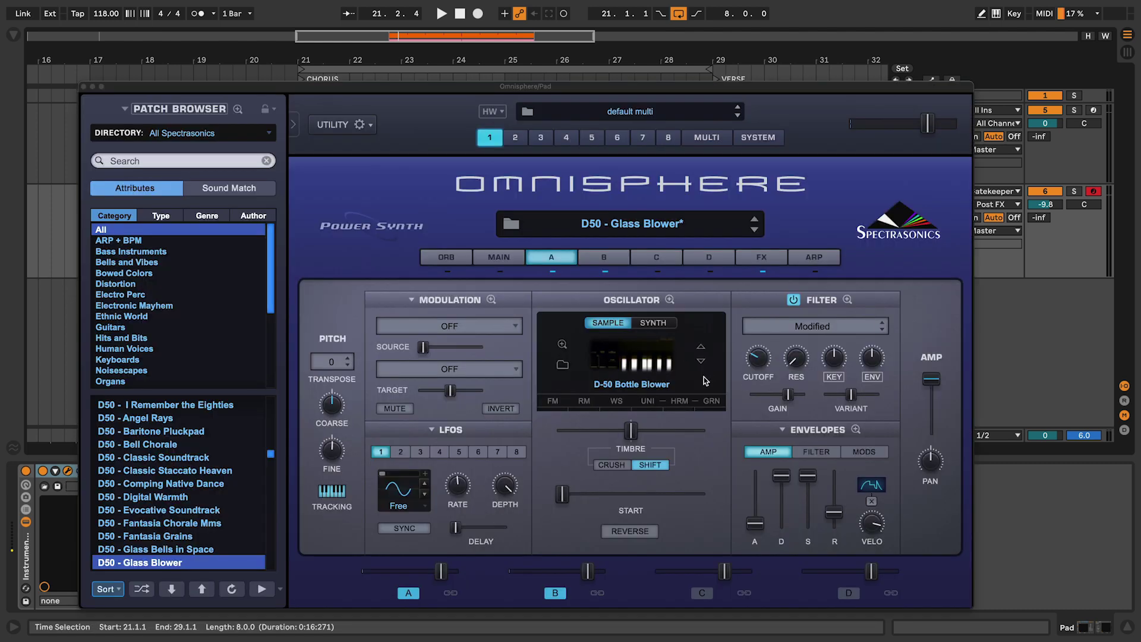
MIDI CC Learn the filter Cutoff on Omnisphere layers A and B.
right_click(759, 360)
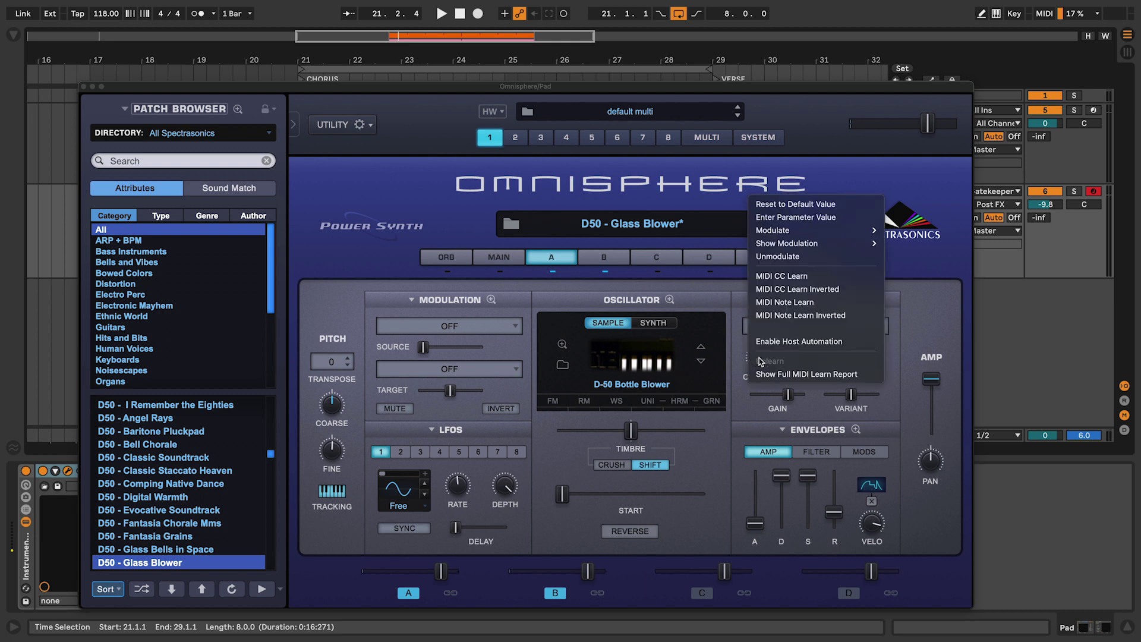
left_click(790, 277)
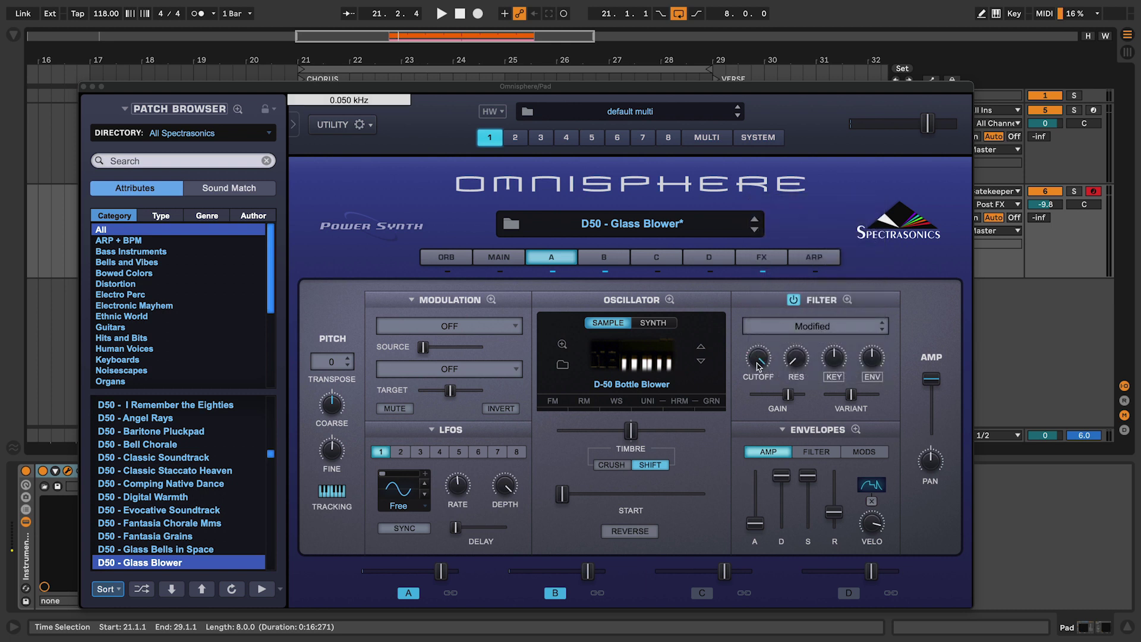
left_click(603, 257)
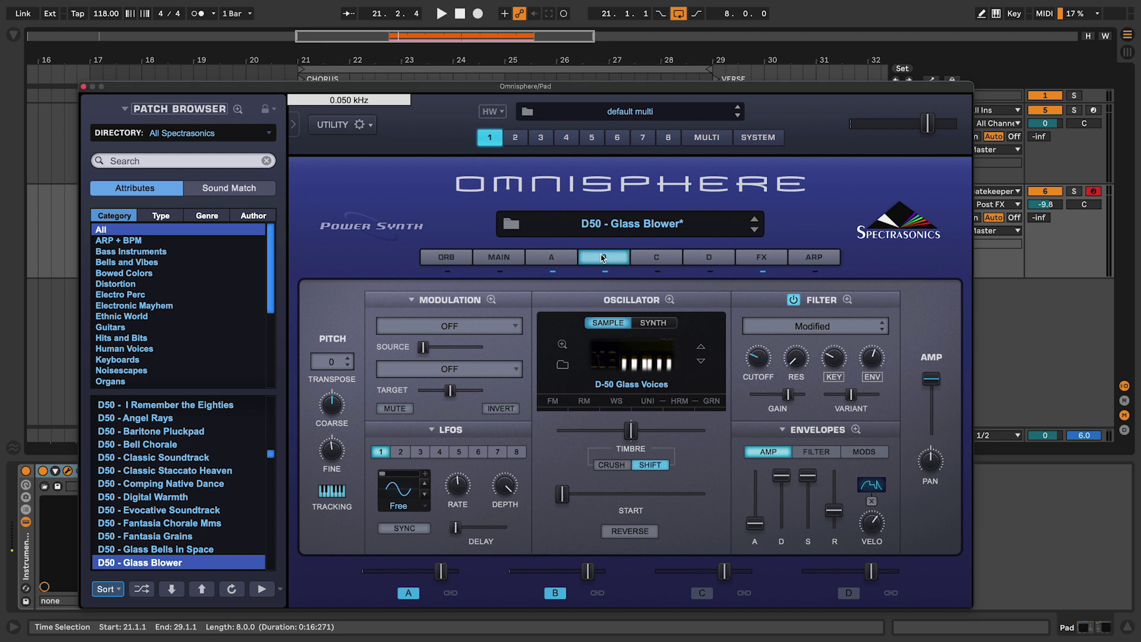
right_click(754, 359)
left_click(775, 361)
While playing, set Gatekeeper's envelope to TIME 1 and AMP depth 48.
left_click(1071, 157)
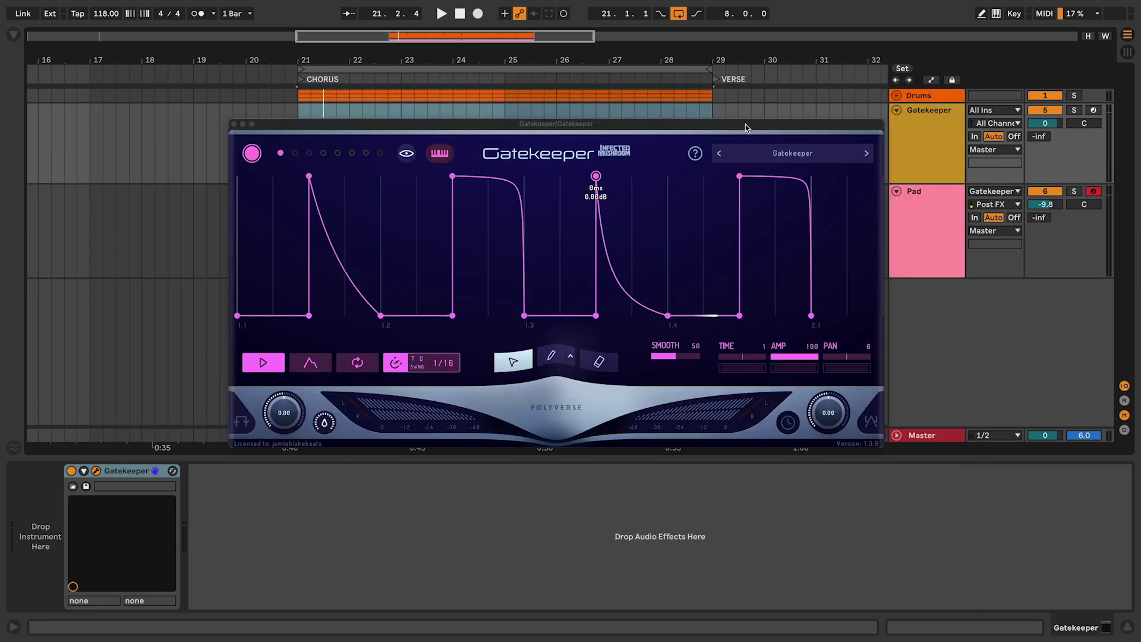
left_click_drag(747, 126, 735, 141)
key("space")
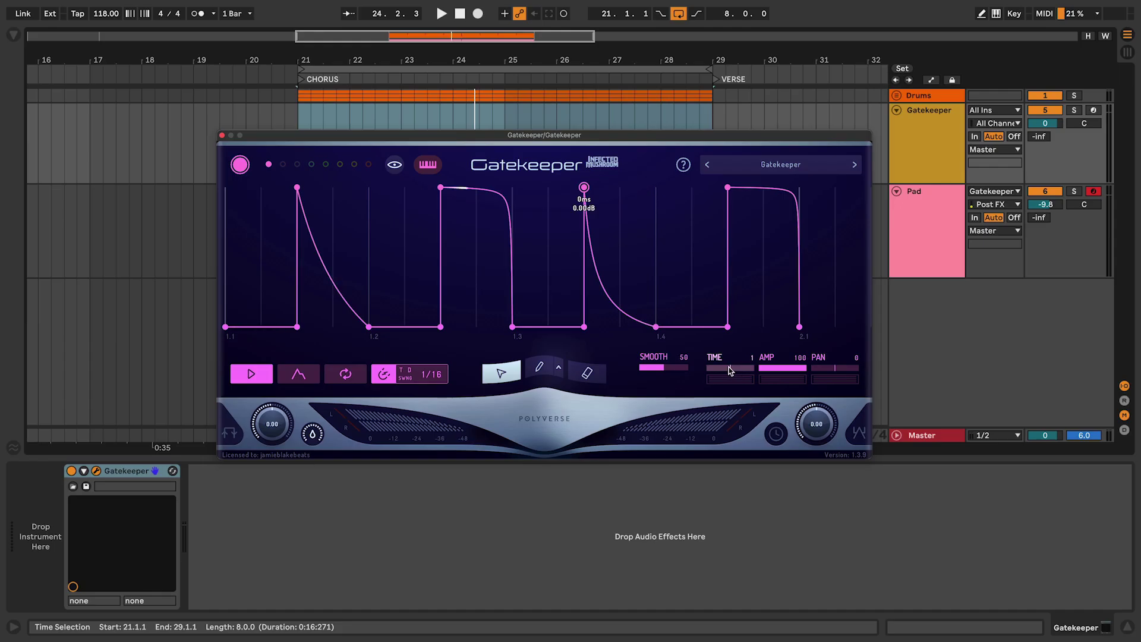
left_click_drag(730, 366, 754, 372)
key("space")
left_click(778, 372)
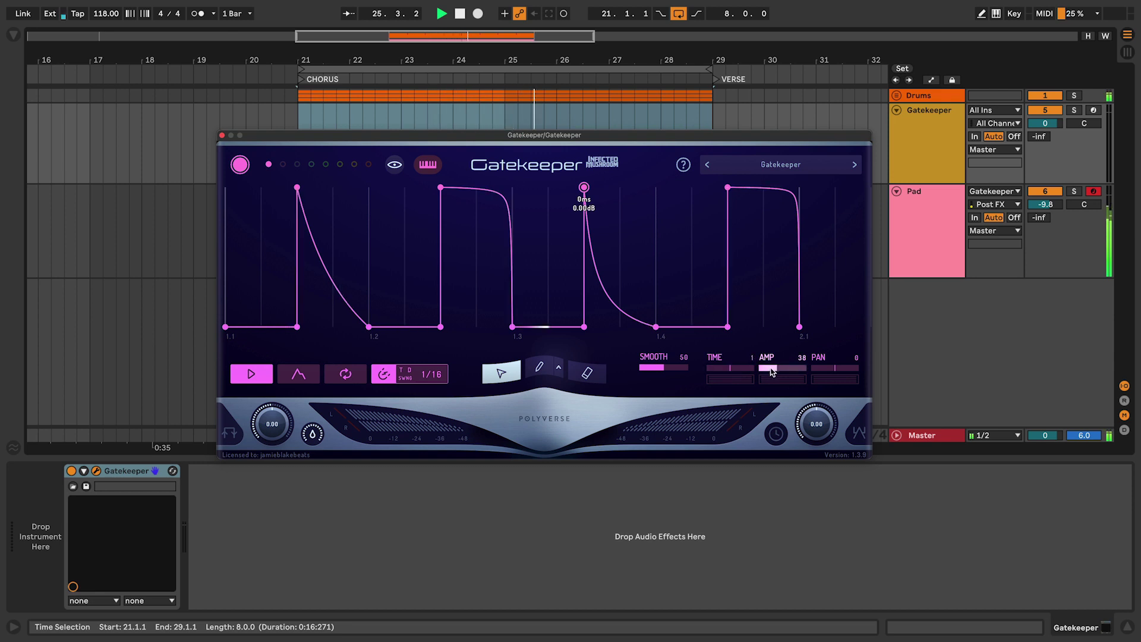
left_click_drag(779, 371, 782, 371)
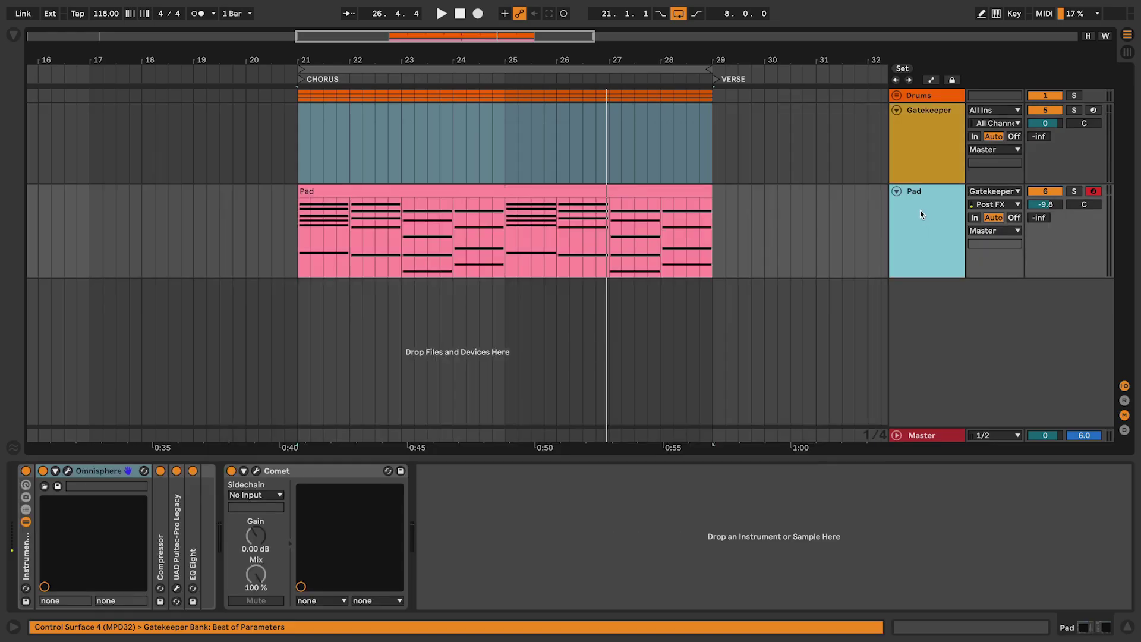
Insert a new MIDI track named 'MIDI Thru' below Gatekeeper and make it taller.
left_click(257, 470)
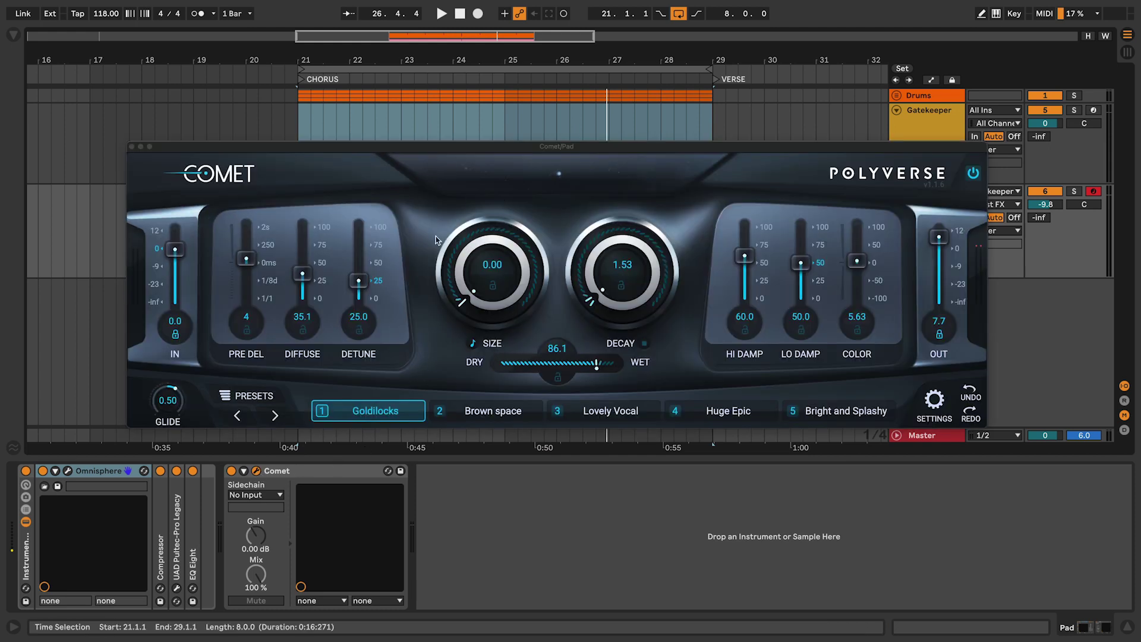
left_click(929, 120)
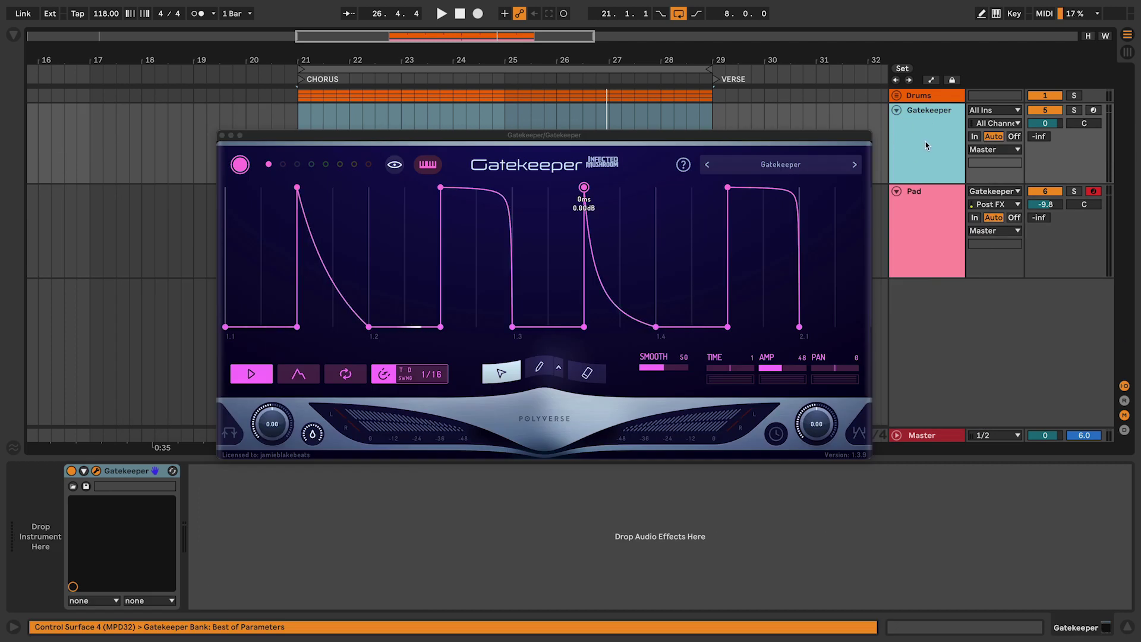
key("super+shift+t")
key("super+r")
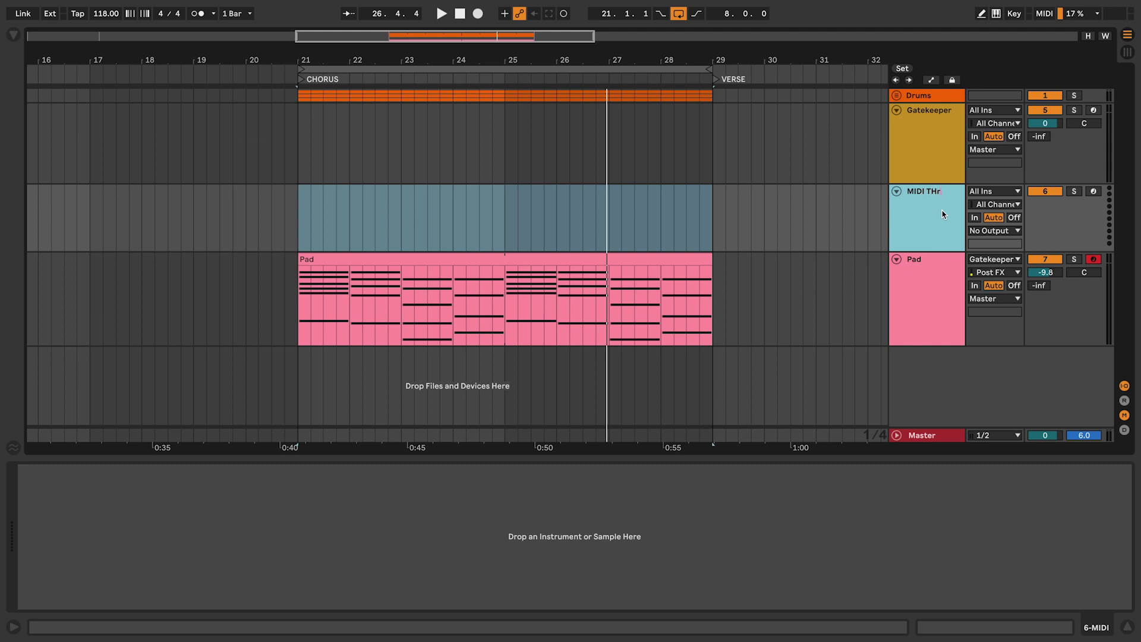
key("Return")
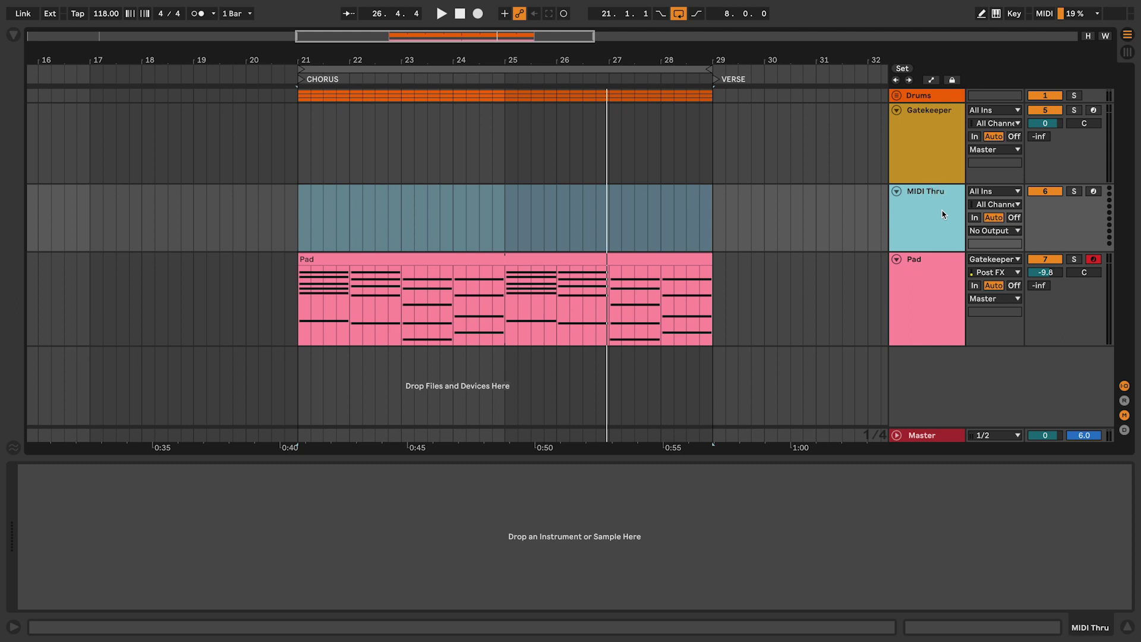
left_click_drag(929, 250, 930, 262)
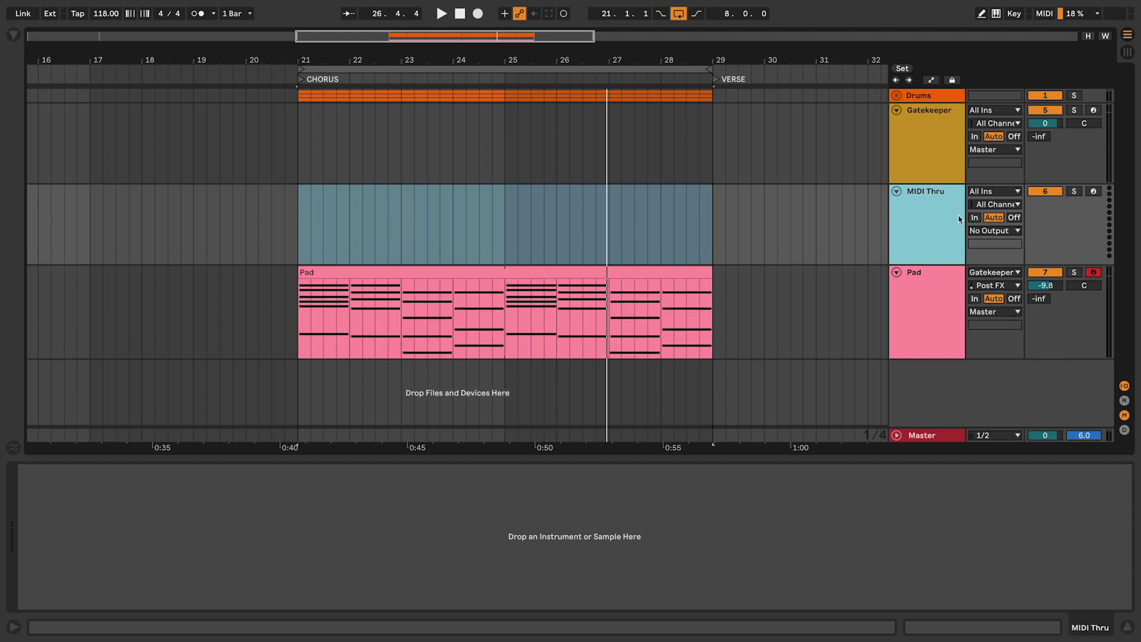
Route MIDI Thru input from Gatekeeper, monitor In, output to Pad / 1-Comet.
left_click(985, 192)
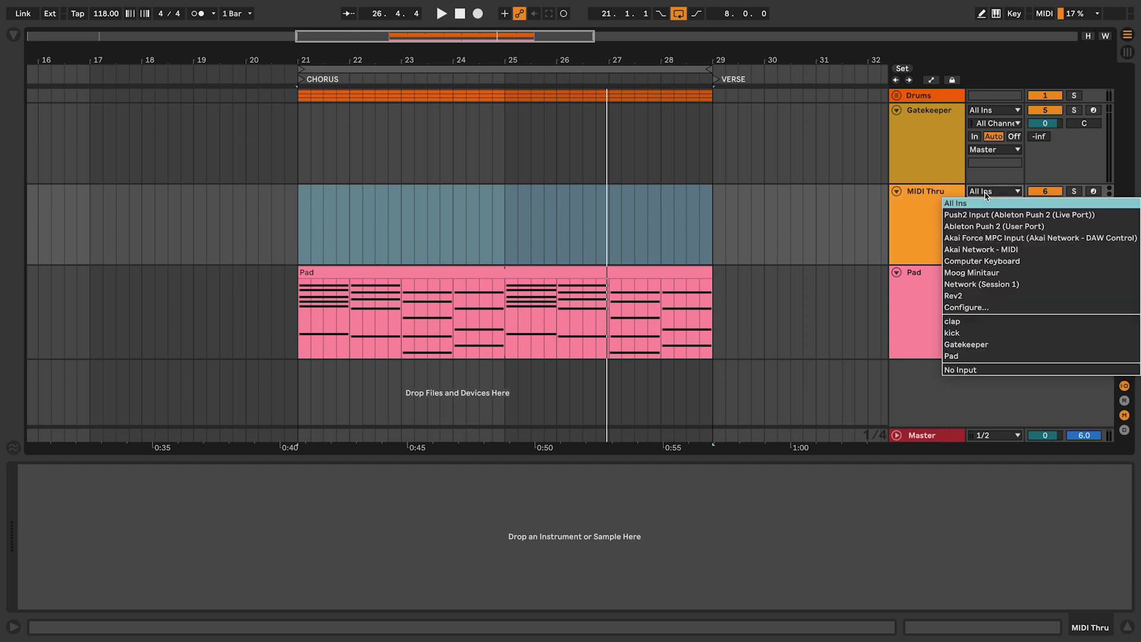
left_click(964, 344)
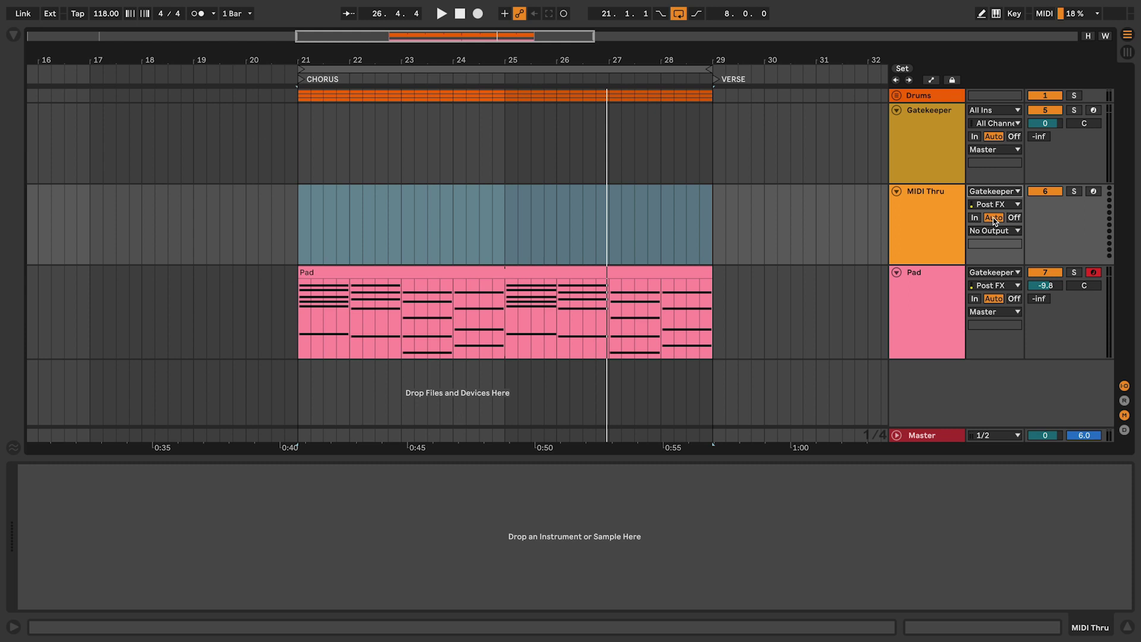
left_click(975, 217)
left_click(981, 230)
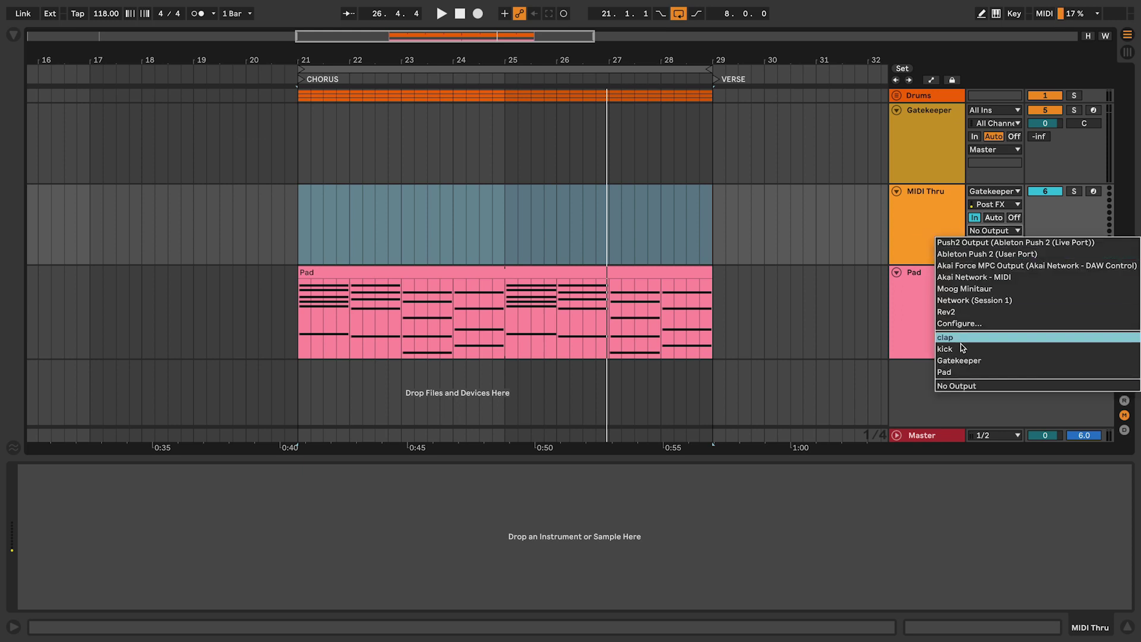
left_click(962, 372)
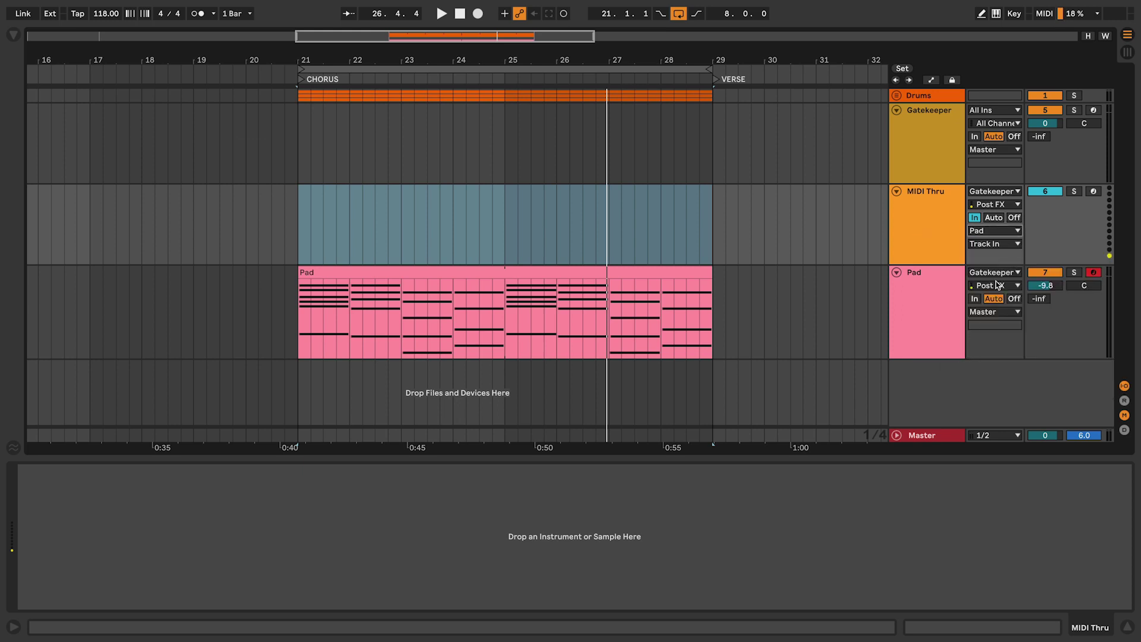
left_click(990, 246)
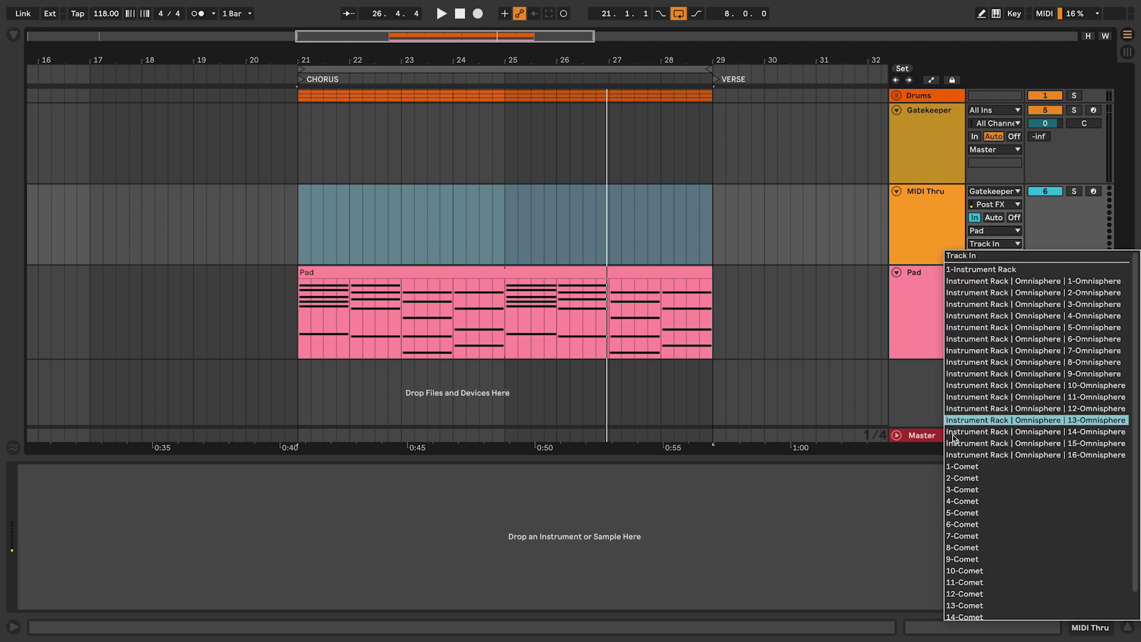
left_click(955, 467)
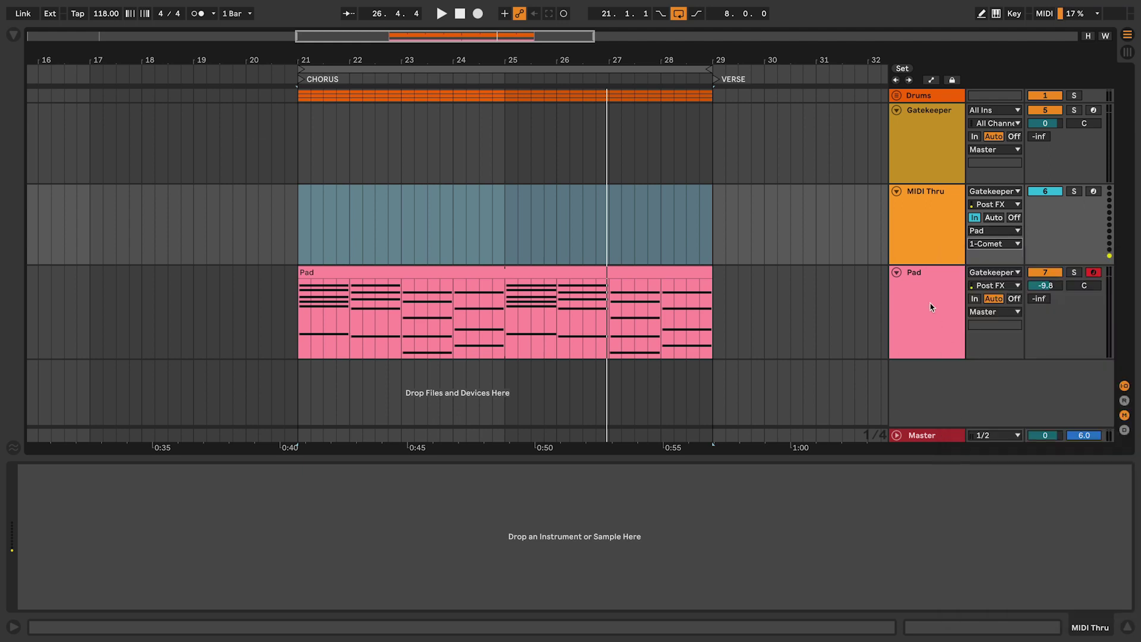
left_click(928, 145)
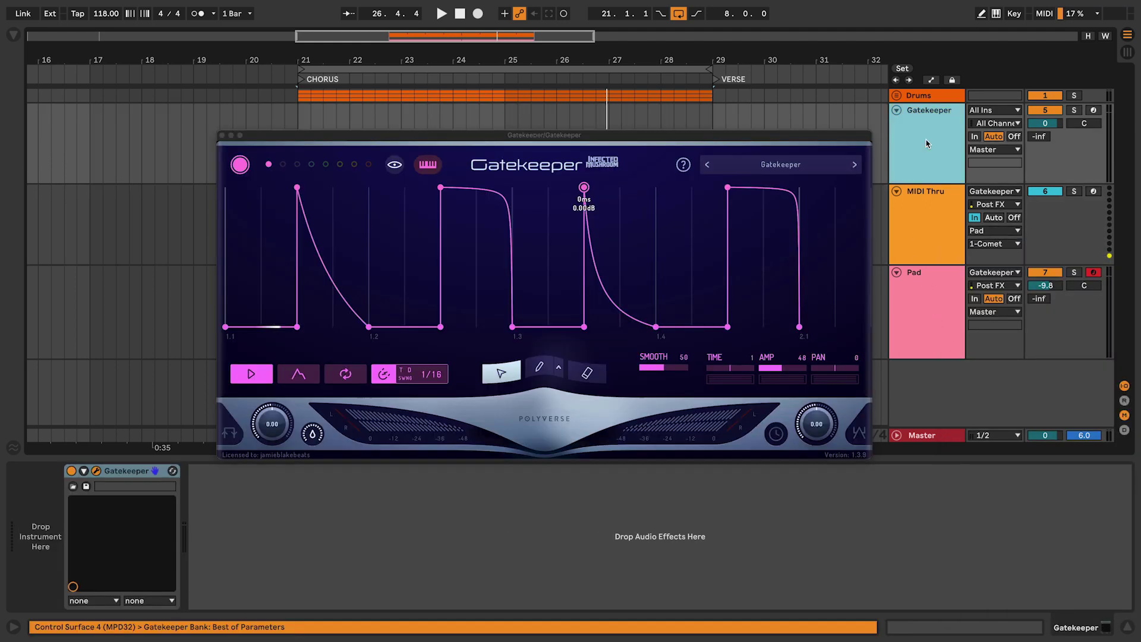
Select all Gatekeeper envelope points and copy them into envelope 2.
left_click(303, 202)
key("super+a")
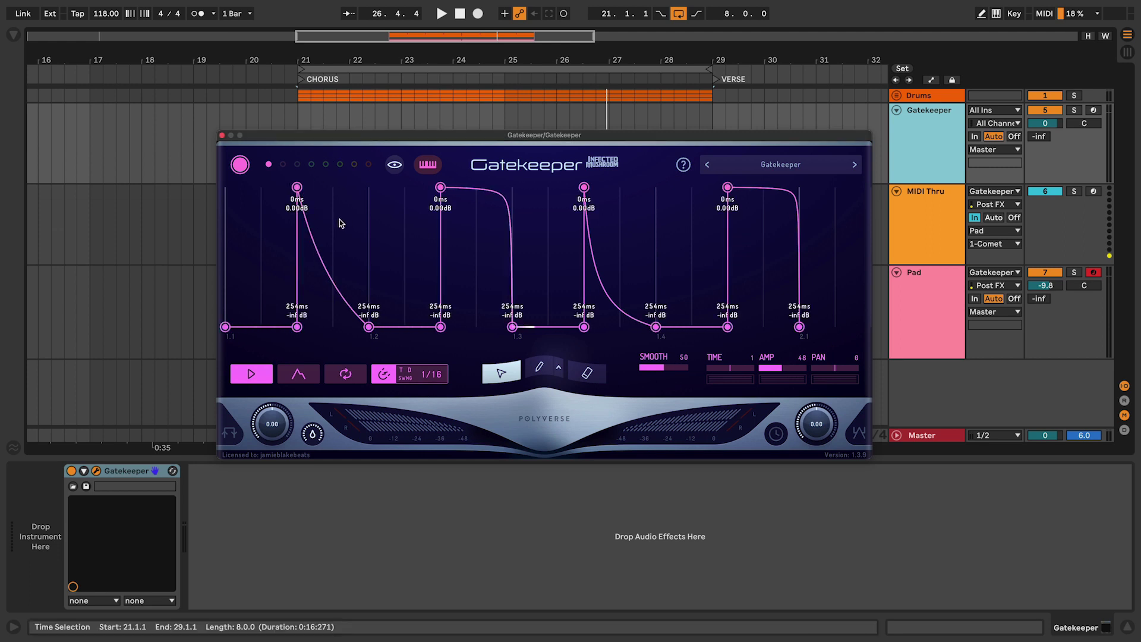
left_click(283, 165)
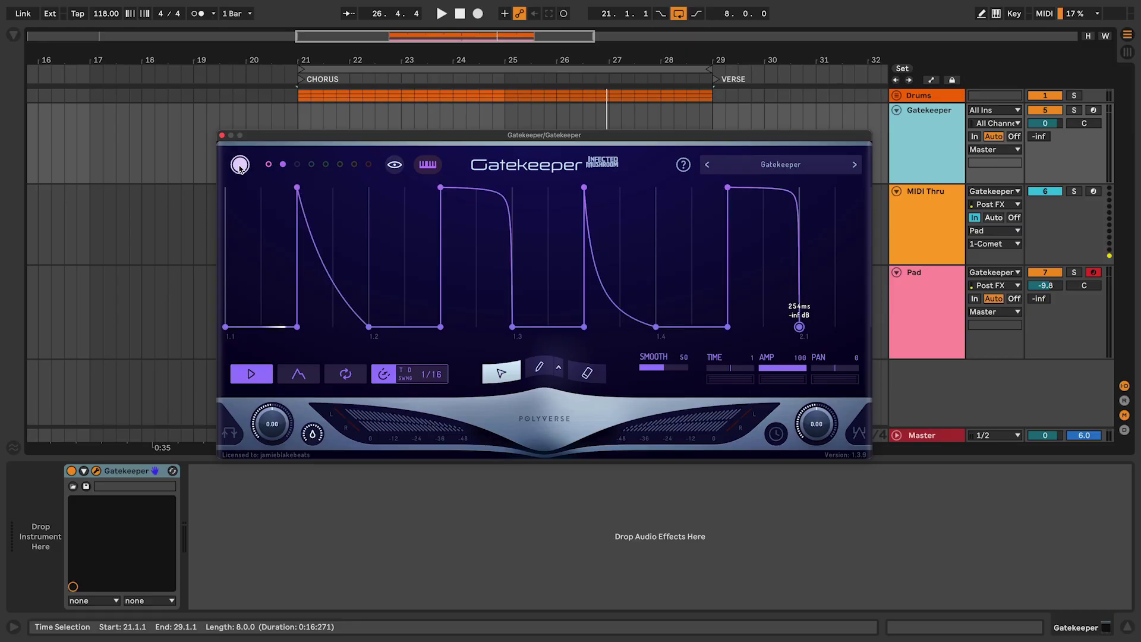
Set envelope 2's Midi Out to CC 2.
right_click(297, 188)
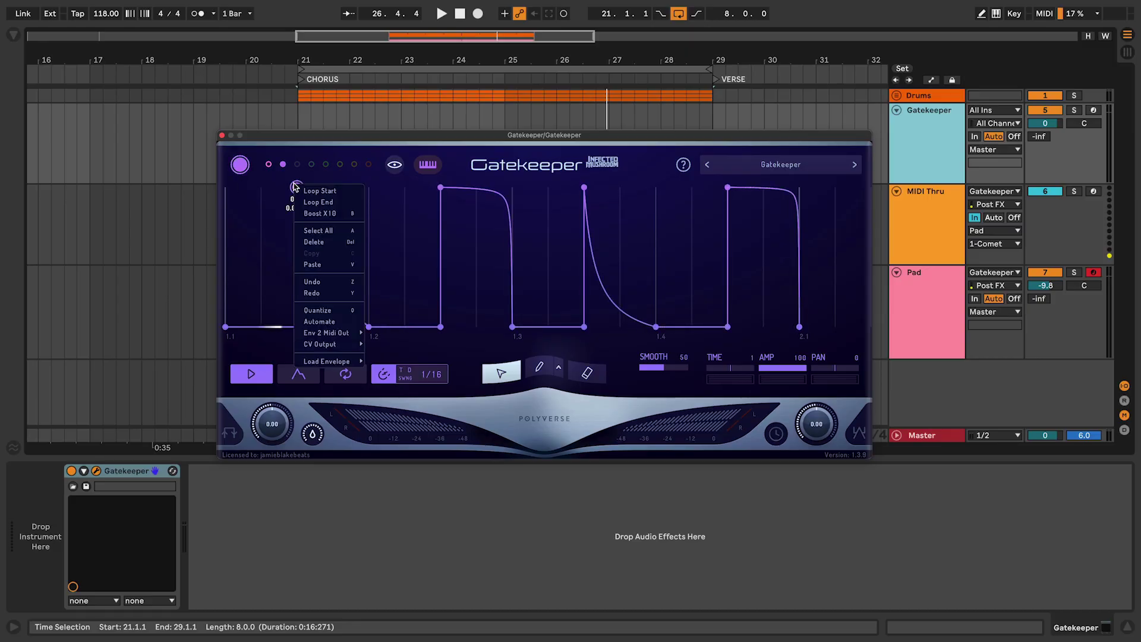
mouse_move(349, 339)
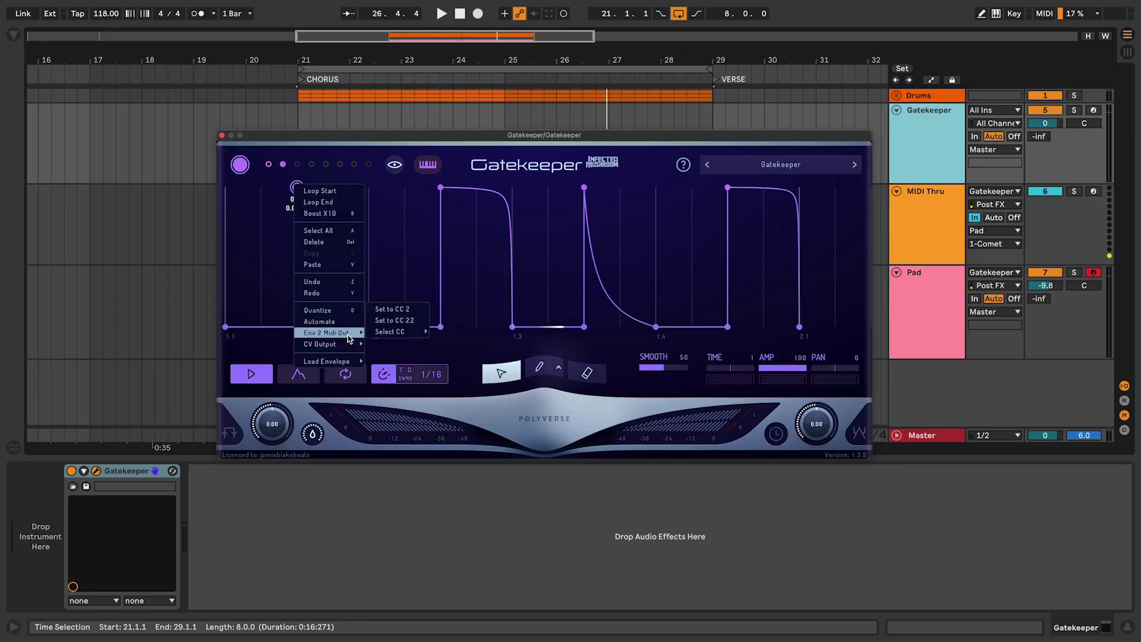
left_click(401, 309)
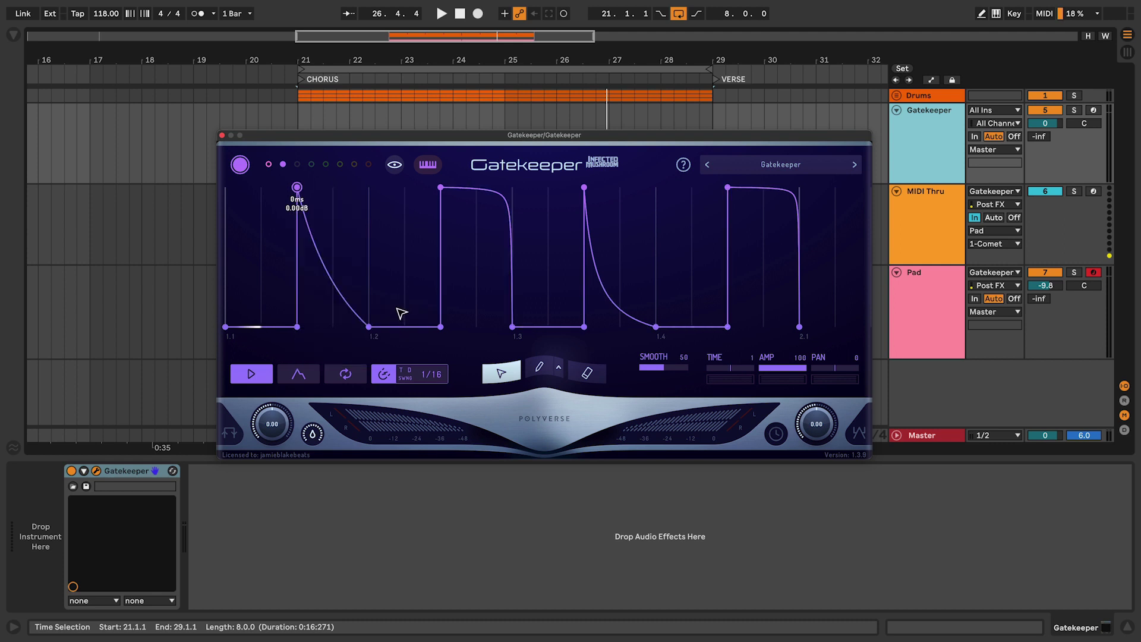
left_click(933, 298)
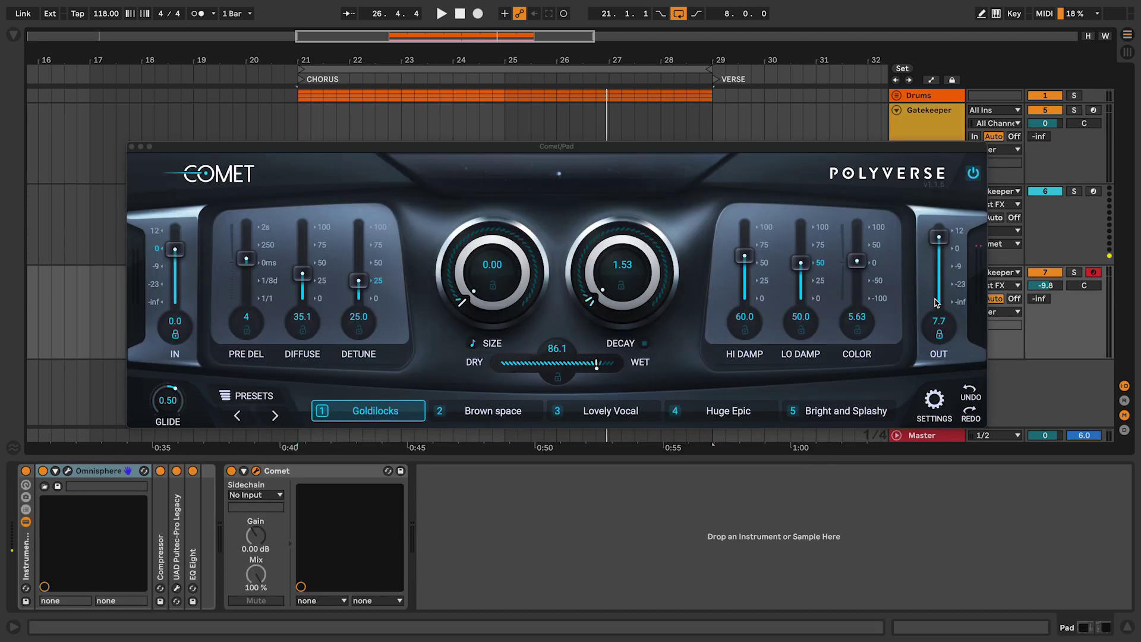
Map Comet's SIZE knob to CC 2 with MIDI Learn in Settings.
left_click(934, 401)
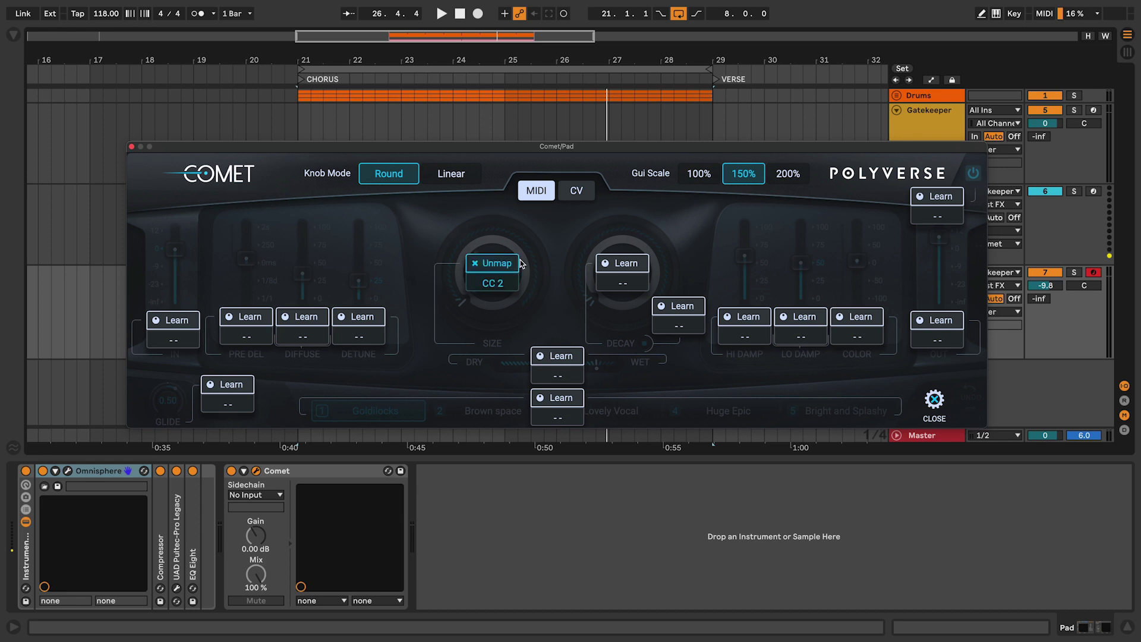
left_click(933, 402)
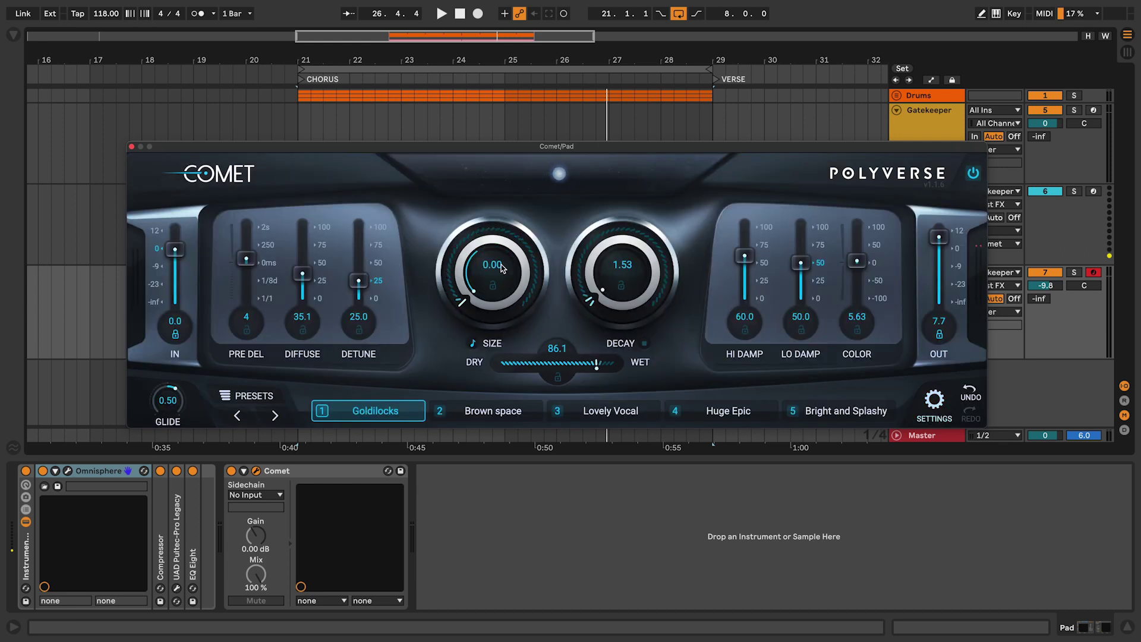
Drop Gatekeeper's second envelope AMP to 8, then play with Comet's window open.
left_click(931, 128)
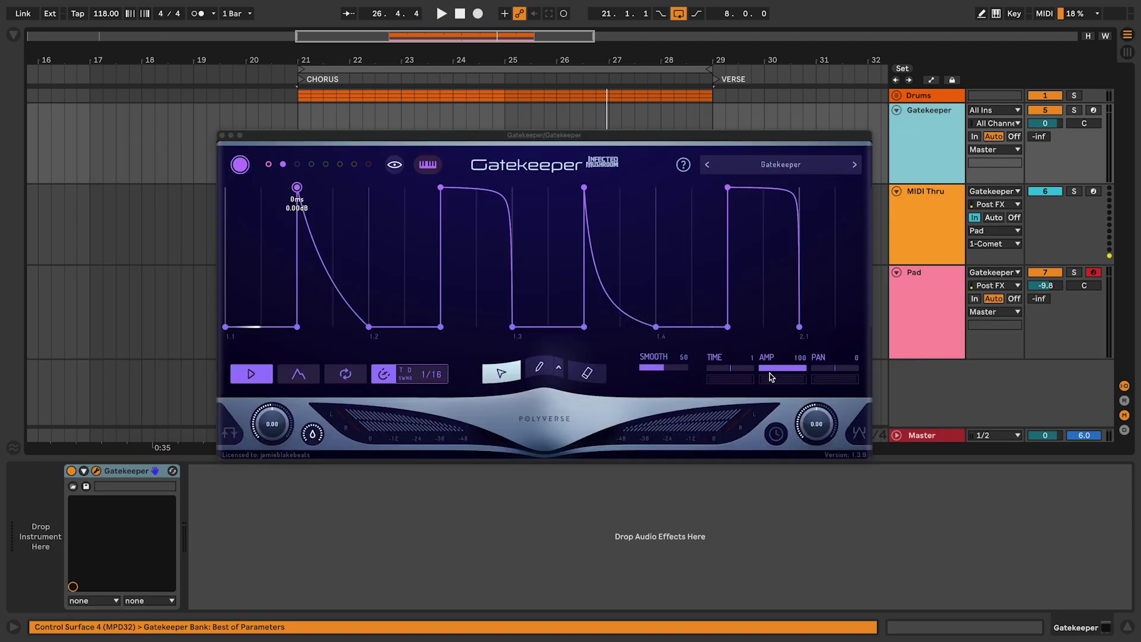
left_click_drag(769, 377, 714, 416)
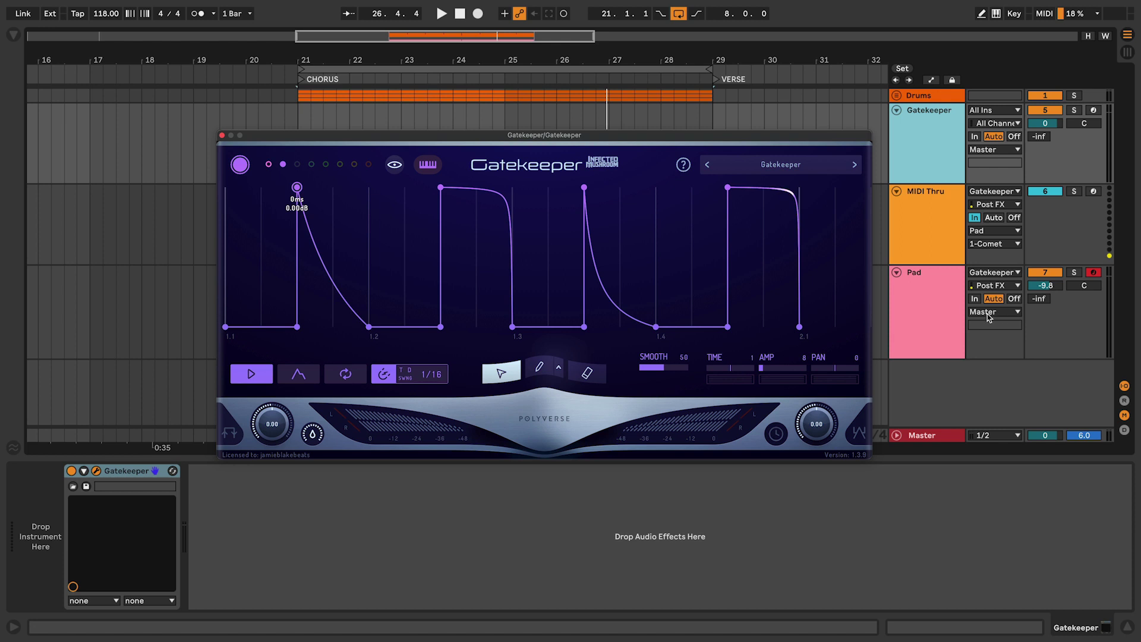
left_click(940, 320)
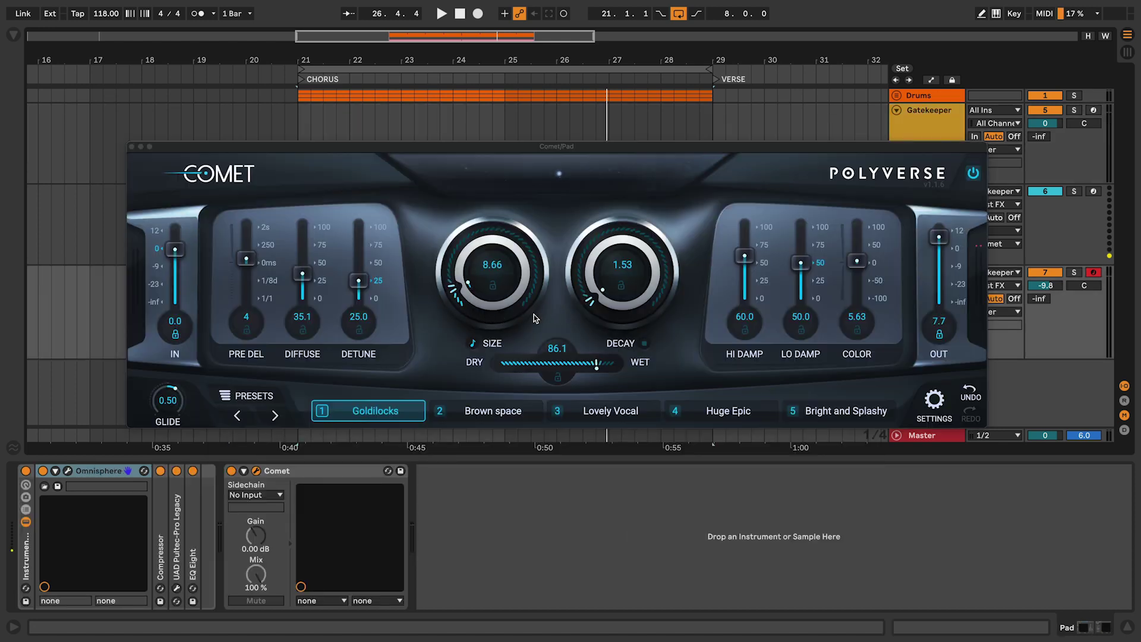
key("space")
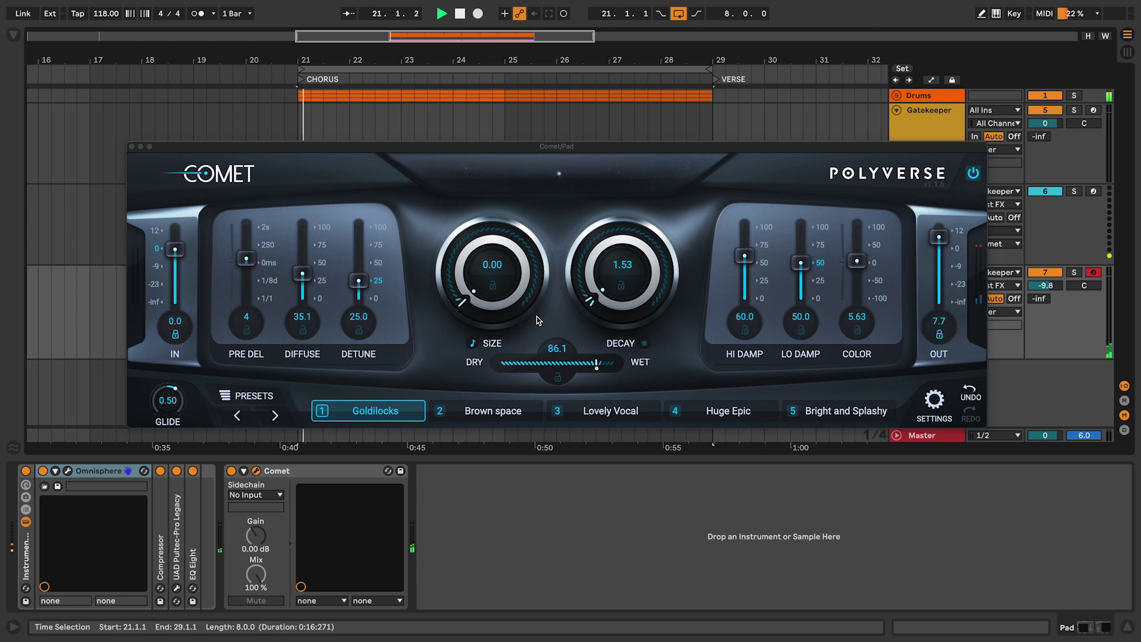